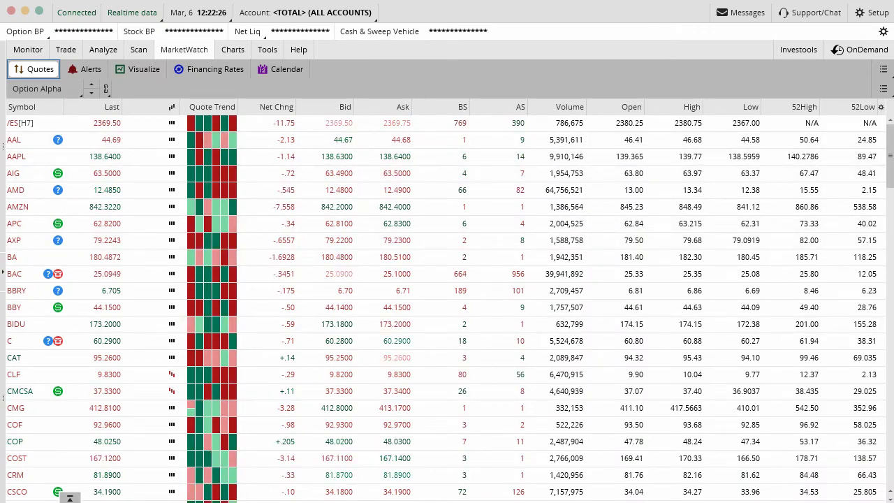
# - Drag along the Option Alpha watchlist header on the MarketWatch Quotes page
pyautogui.moveTo(160, 61)
pyautogui.mouseDown()
pyautogui.moveTo(217, 61)
pyautogui.moveTo(154, 61)
pyautogui.moveTo(170, 36)
pyautogui.moveTo(199, 38)
pyautogui.moveTo(212, 61)
pyautogui.mouseUp()
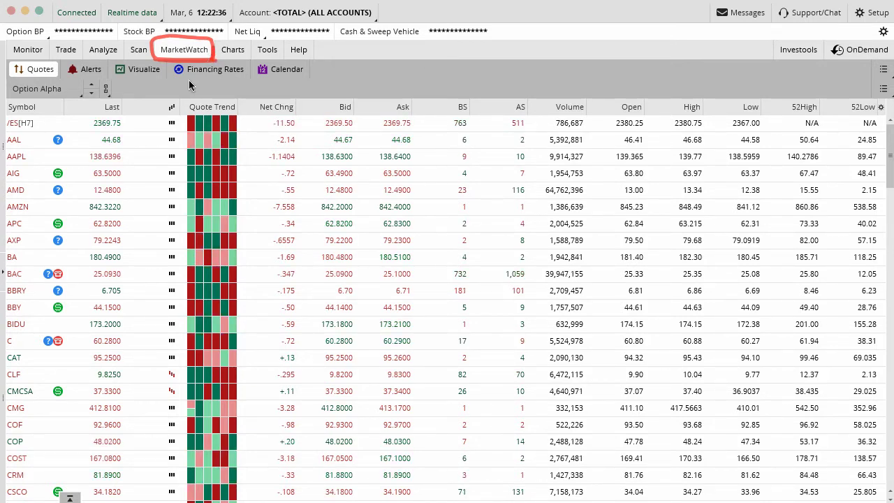
# - Briefly show Current account positions, then switch the watchlist to Public (% - F) > All ETFs
pyautogui.click(54, 89)
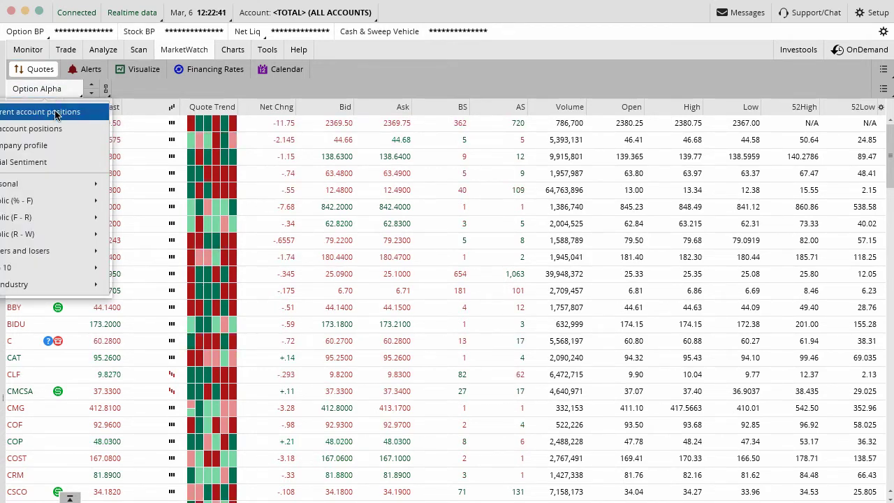
pyautogui.click(56, 114)
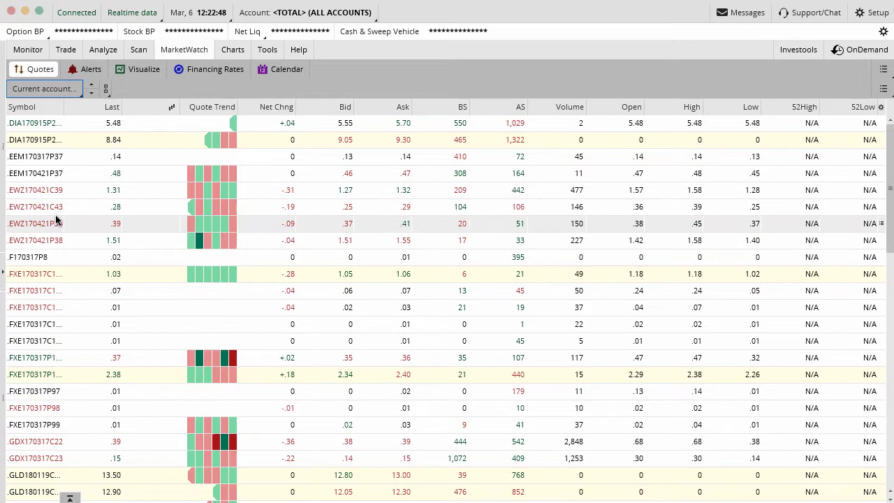
pyautogui.click(57, 89)
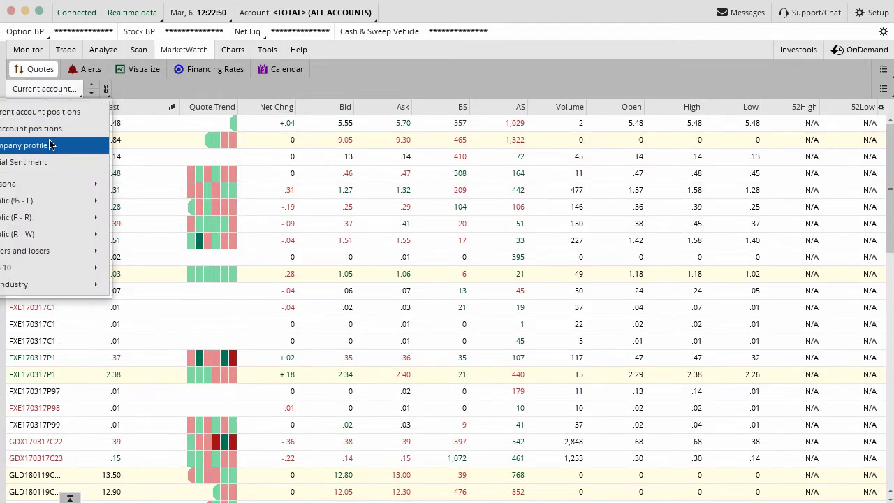
pyautogui.moveTo(91, 184)
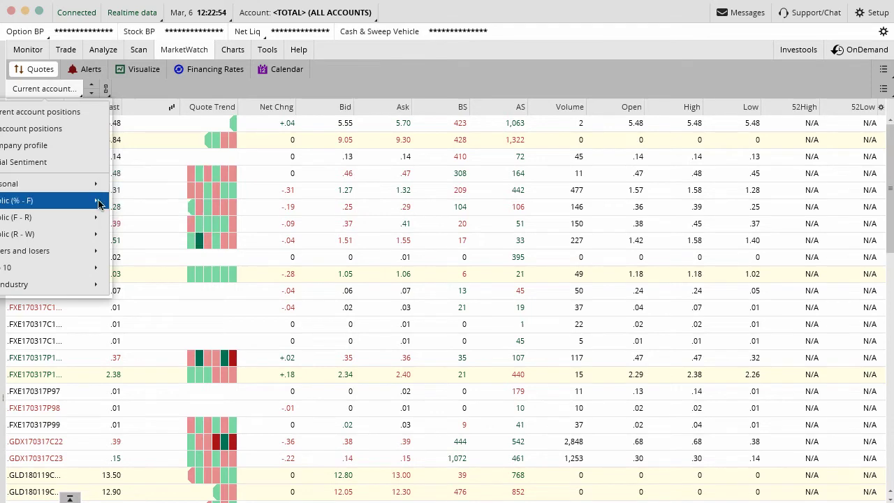
pyautogui.moveTo(97, 203)
pyautogui.click(145, 233)
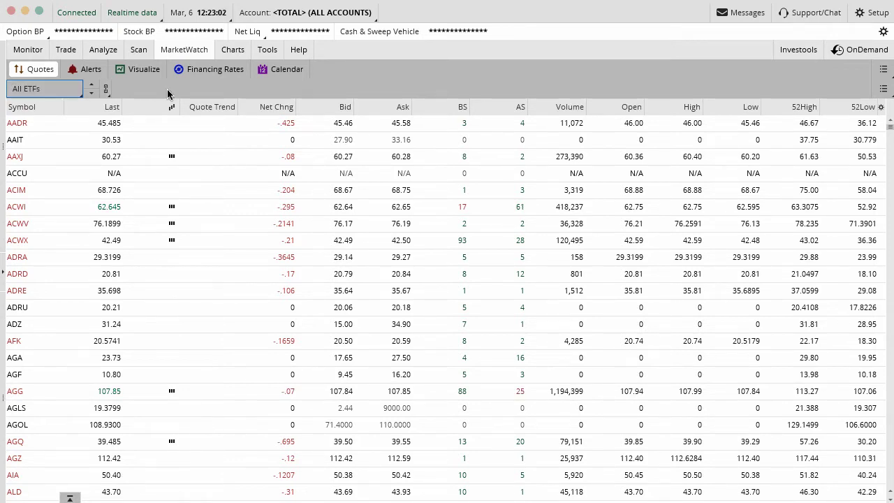
pyautogui.click(884, 70)
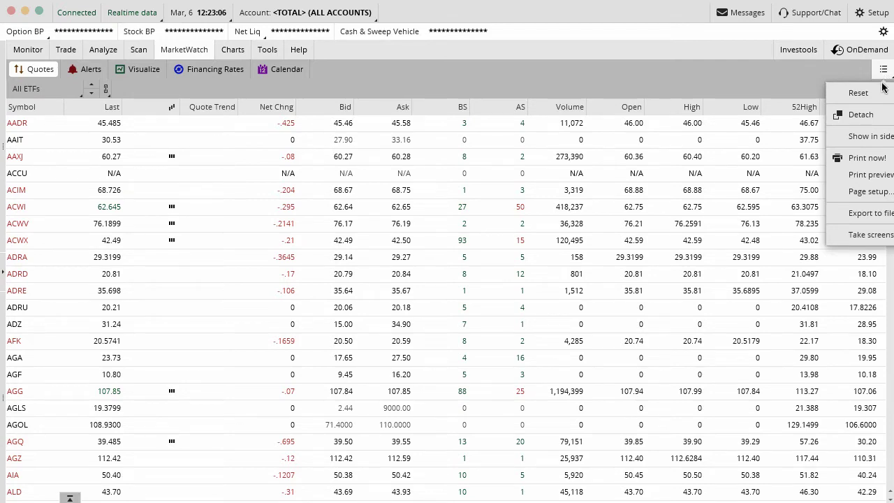
pyautogui.click(879, 114)
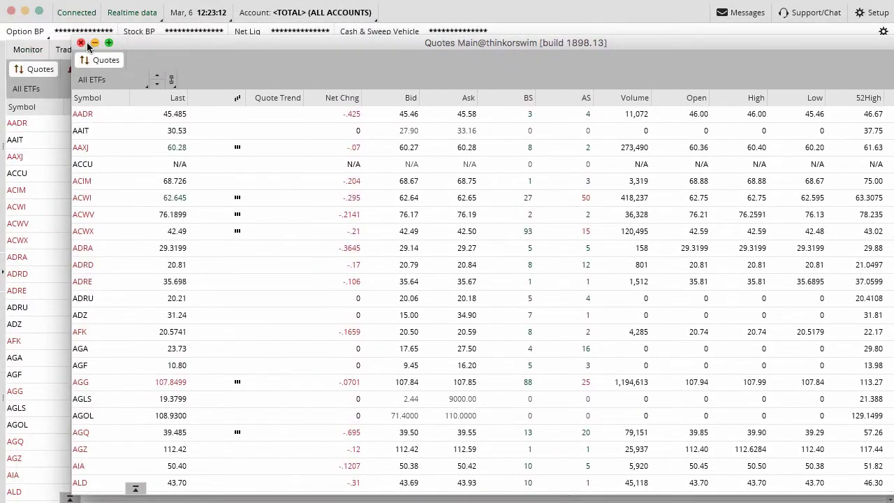
pyautogui.click(83, 43)
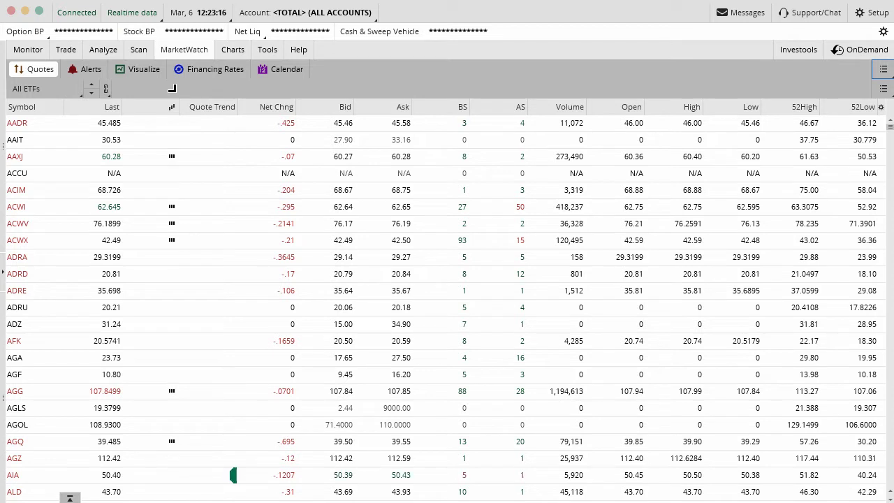
# - Load SPY on the Alerts page and enlarge the option chain to show more expiries
pyautogui.click(88, 69)
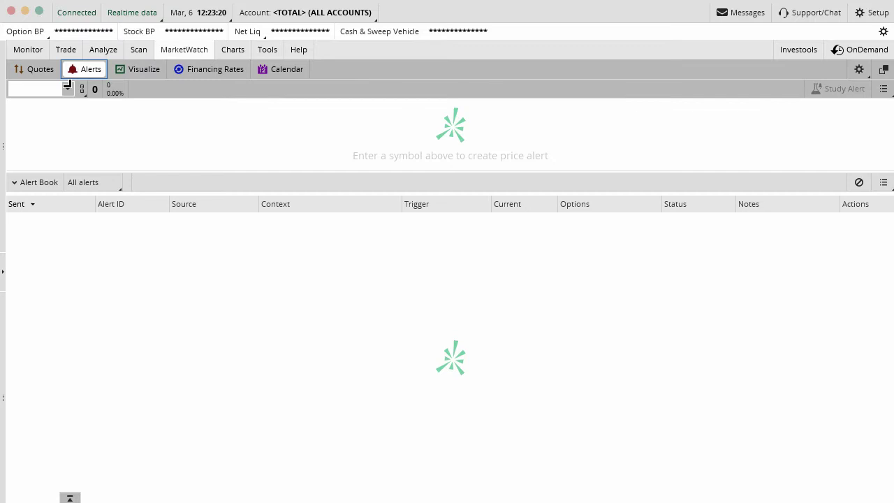
pyautogui.click(50, 91)
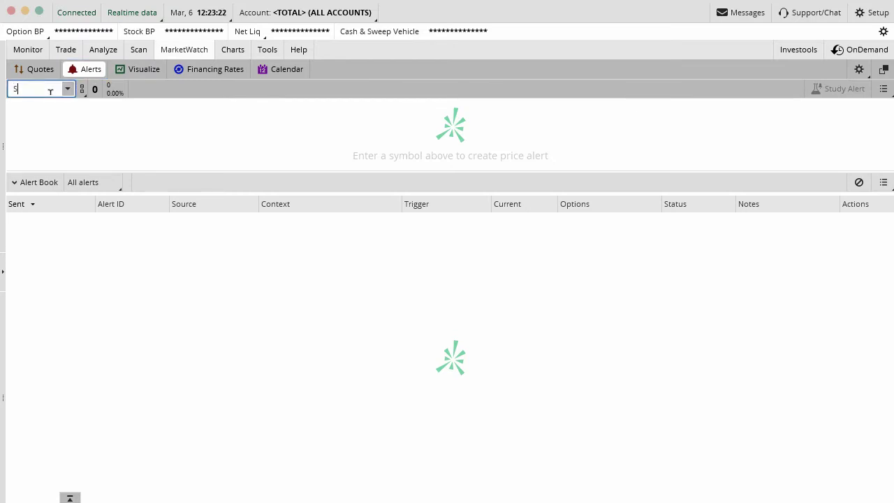
pyautogui.write('SPY')
pyautogui.press('Return')
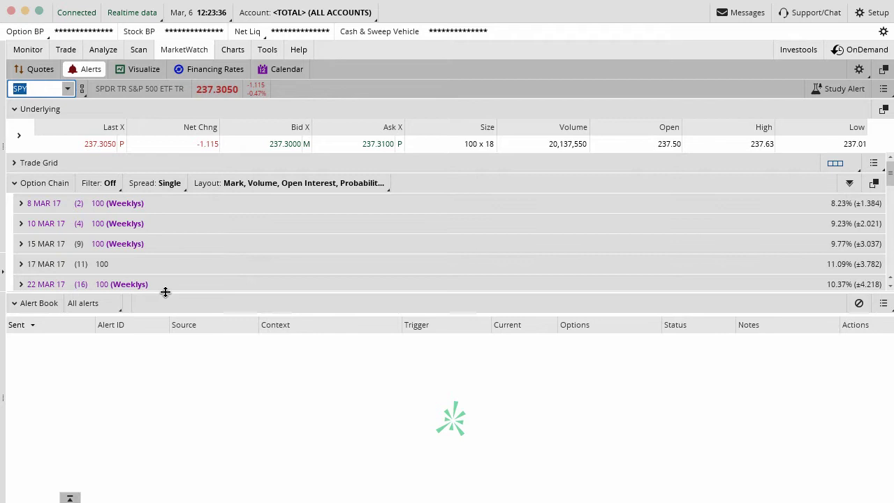
pyautogui.moveTo(164, 291); pyautogui.dragTo(164, 340)
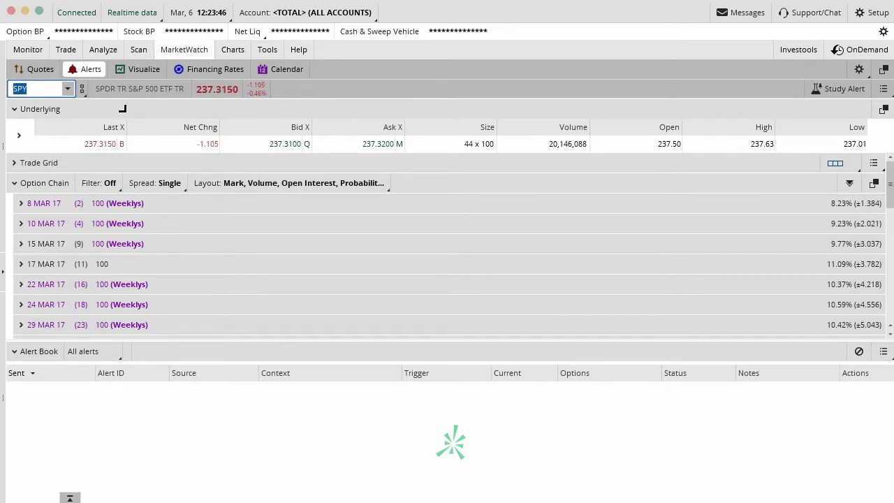
# - Open the context menu on SPY's last price in the Underlying row
pyautogui.rightClick(104, 145)
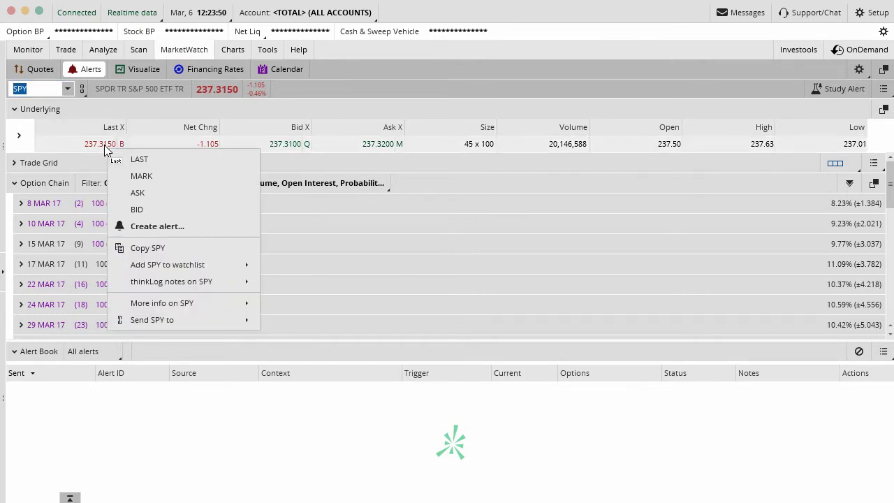
pyautogui.click(104, 105)
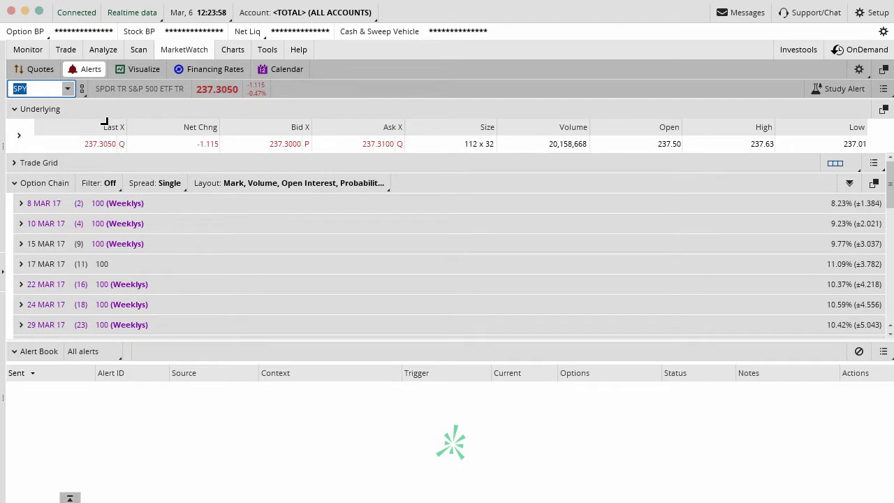
pyautogui.rightClick(103, 147)
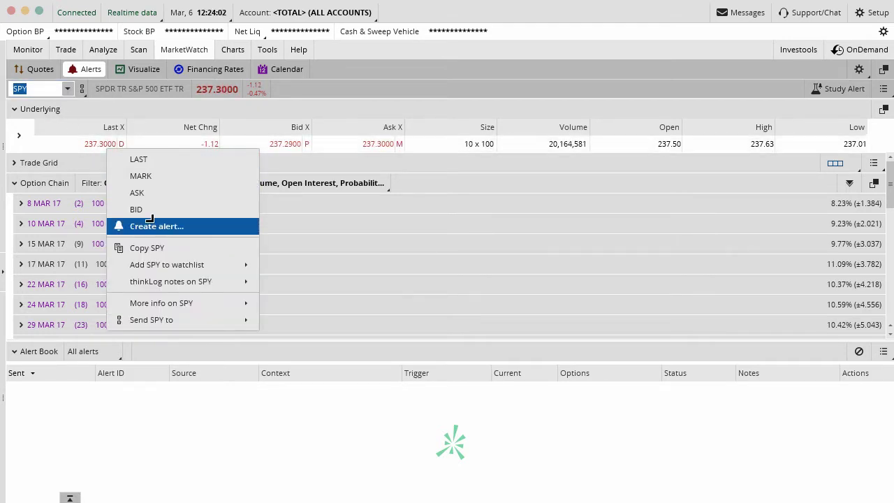
# - Start a new price alert on SPY, keeping it on the stock itself
pyautogui.click(196, 227)
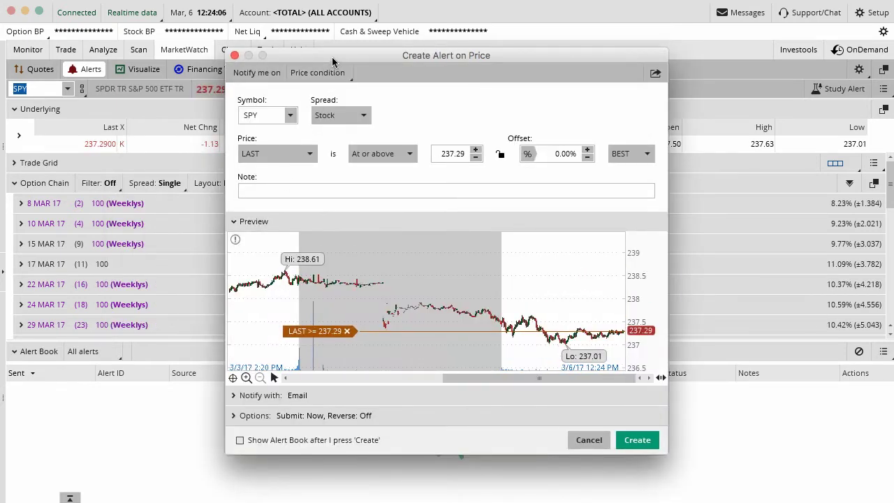
pyautogui.moveTo(331, 56); pyautogui.dragTo(303, 55)
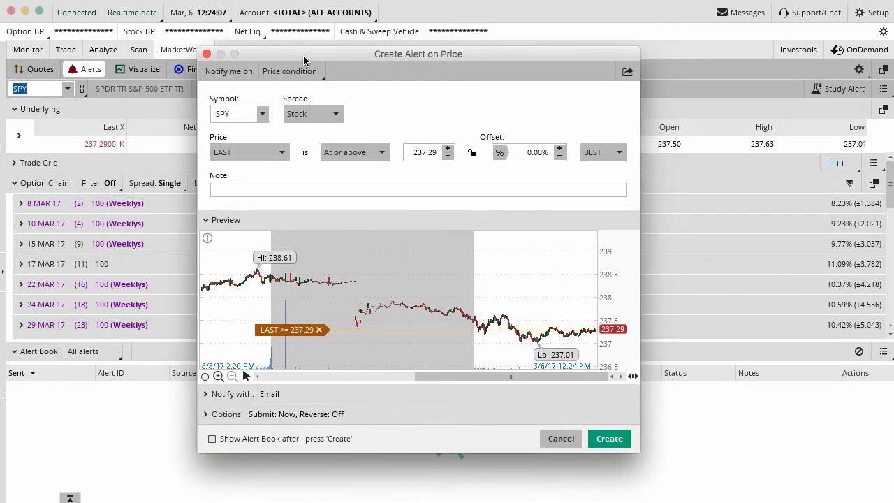
pyautogui.click(292, 120)
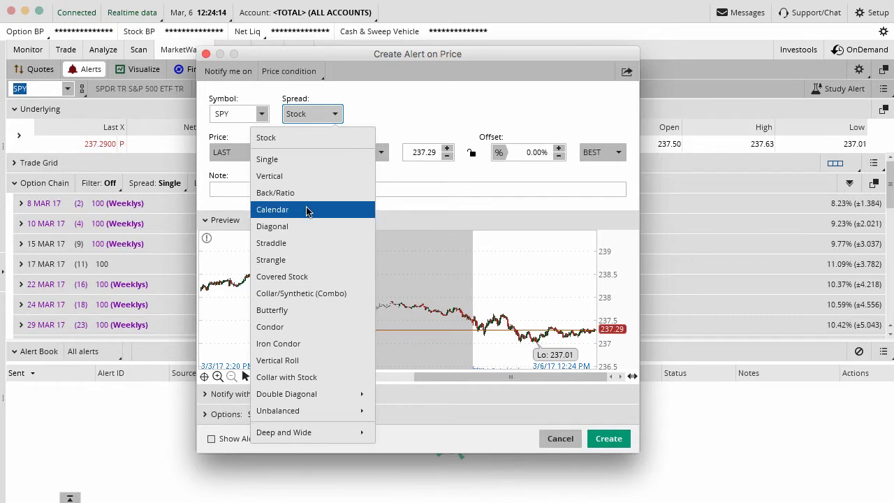
pyautogui.click(312, 139)
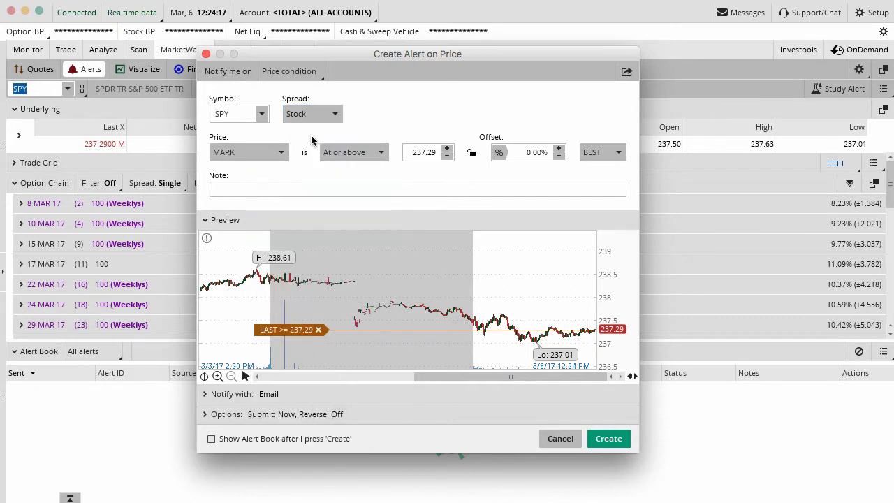
# - Set the alert to trigger when LAST is at or below 230
pyautogui.click(279, 155)
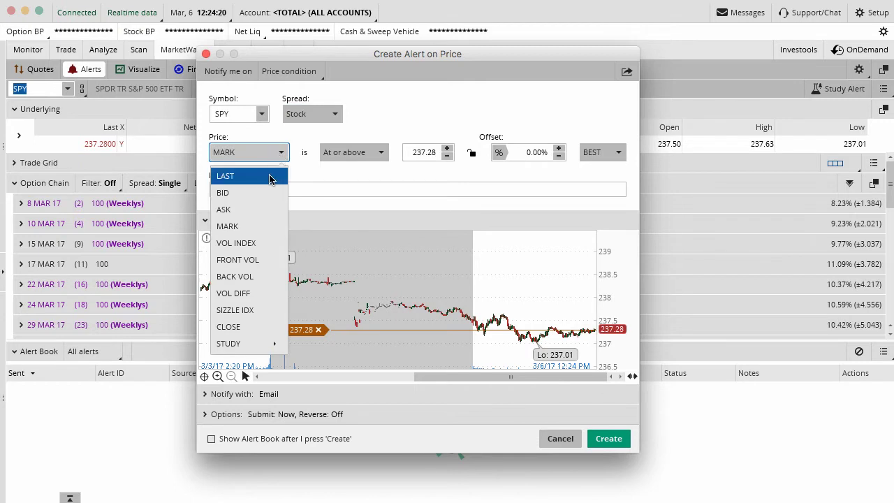
pyautogui.click(270, 178)
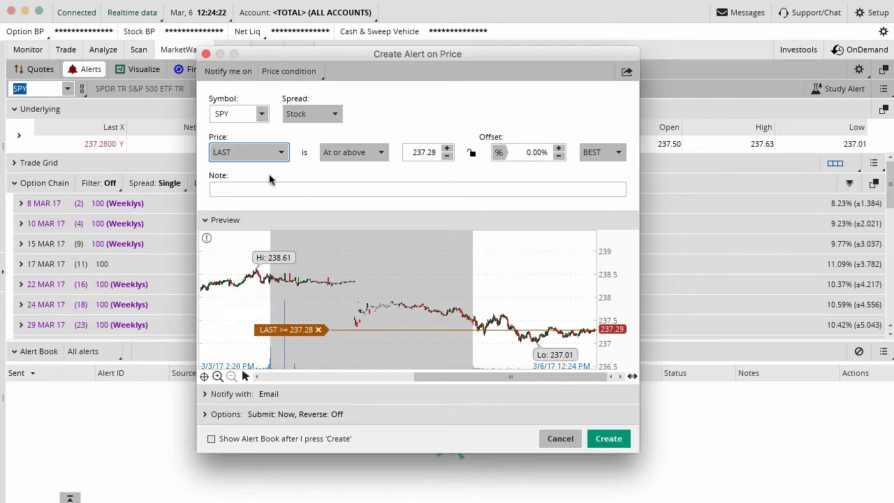
pyautogui.click(371, 159)
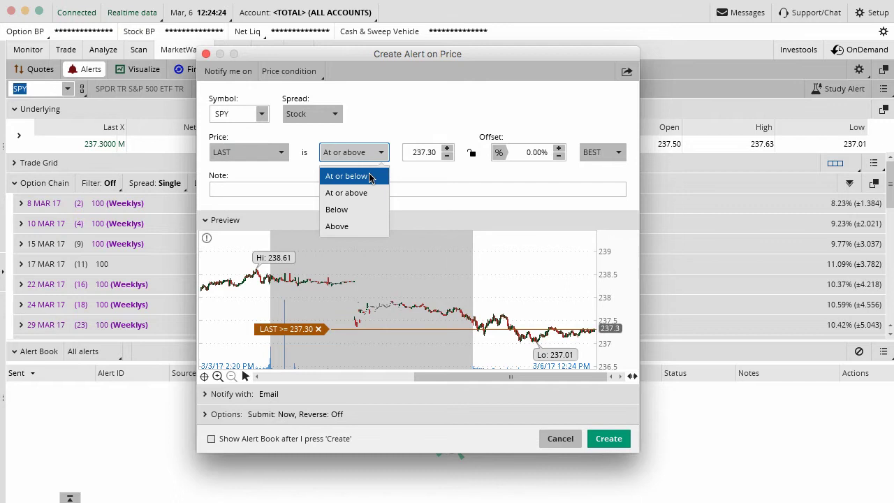
pyautogui.click(356, 176)
pyautogui.click(418, 153)
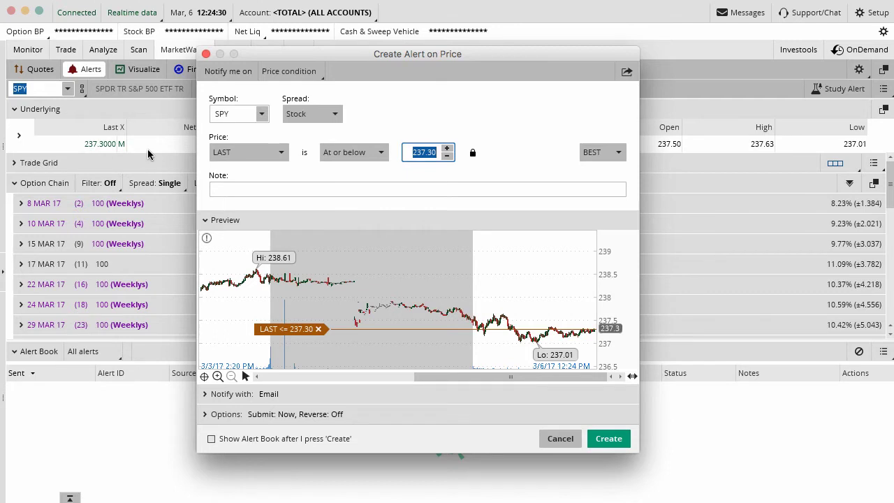
pyautogui.write('230')
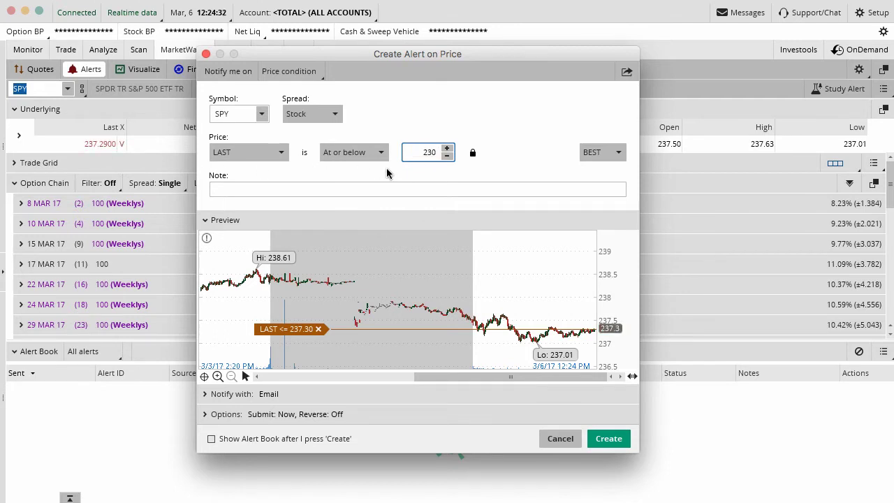
pyautogui.press('Tab')
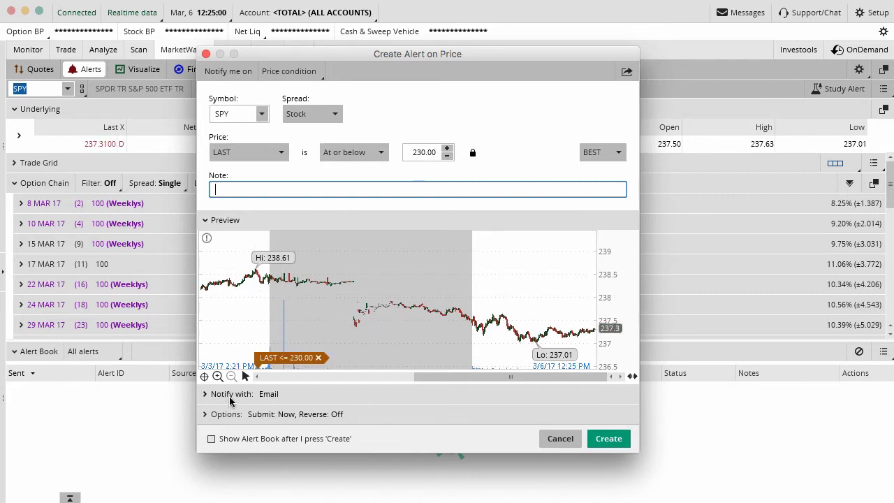
# - Keep notifications e-mail only after briefly enabling mobile push, and expand the Options section
pyautogui.click(205, 395)
pyautogui.scroll(-5, 296, 381)
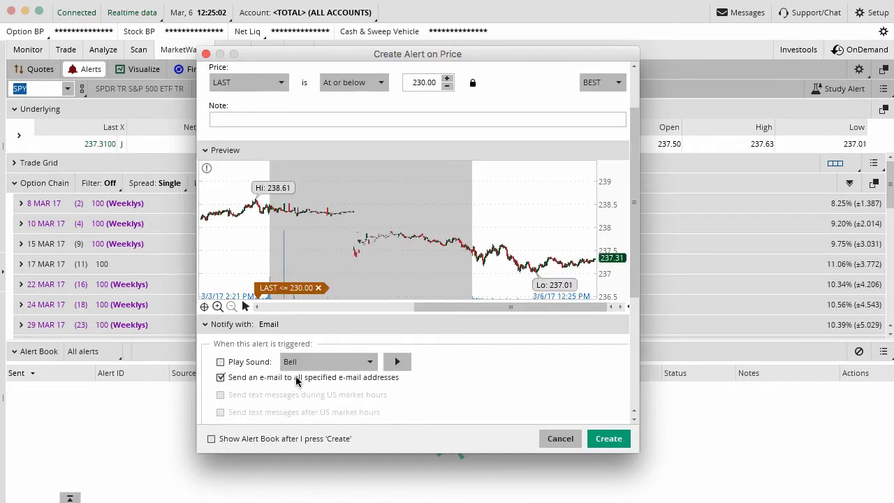
pyautogui.scroll(-2, 296, 349)
pyautogui.scroll(-2, 295, 338)
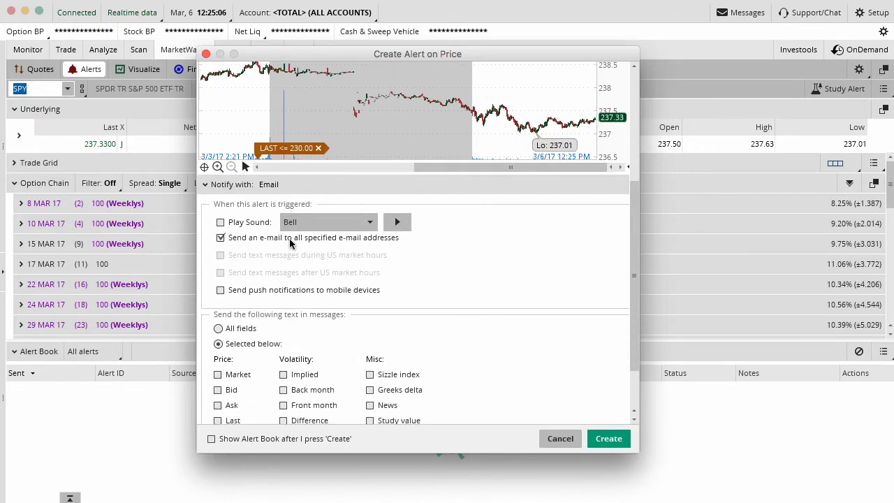
pyautogui.scroll(-3, 289, 238)
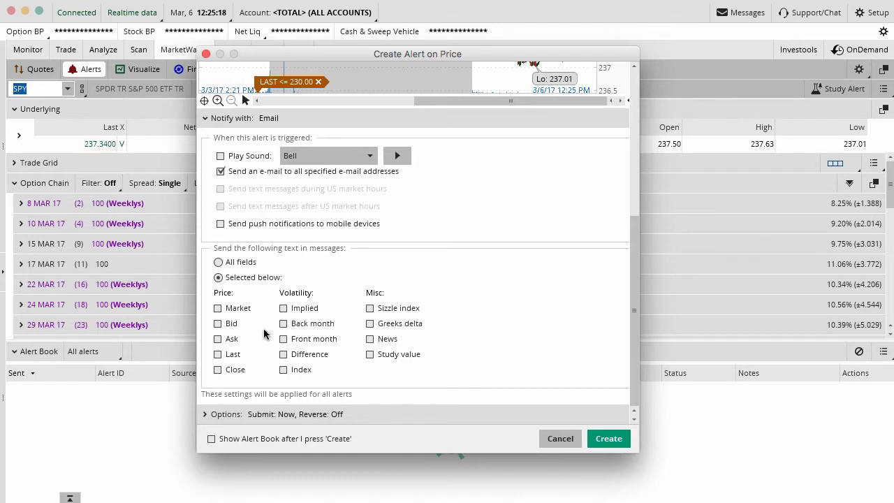
pyautogui.click(221, 225)
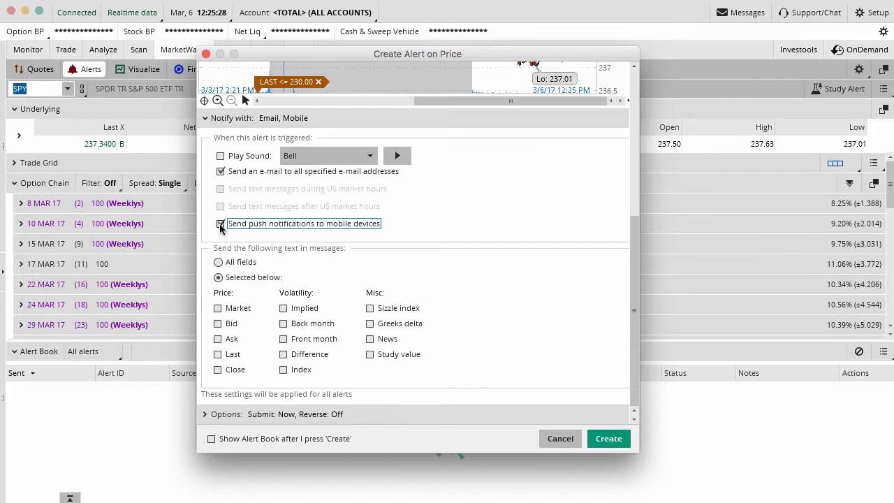
pyautogui.click(220, 225)
pyautogui.click(214, 414)
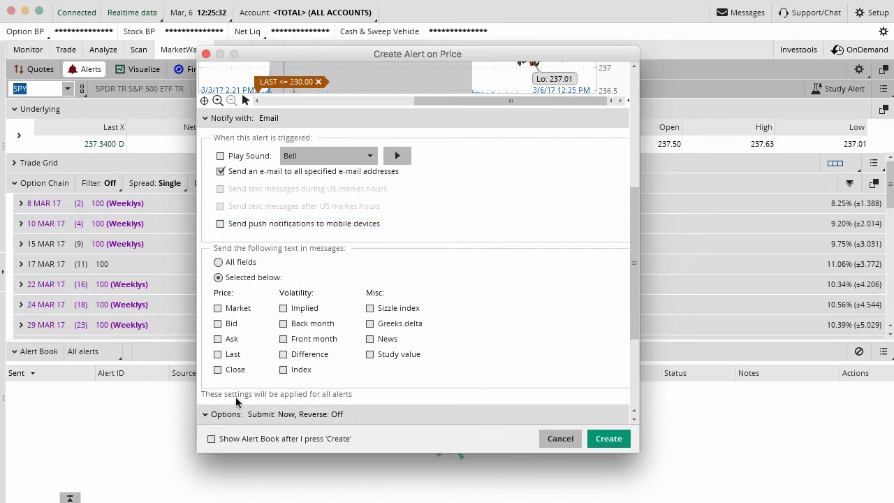
# - Leave reverse crossover at No alert and submission at Now, then create the SPY alert
pyautogui.scroll(-2, 264, 363)
pyautogui.scroll(-3, 262, 363)
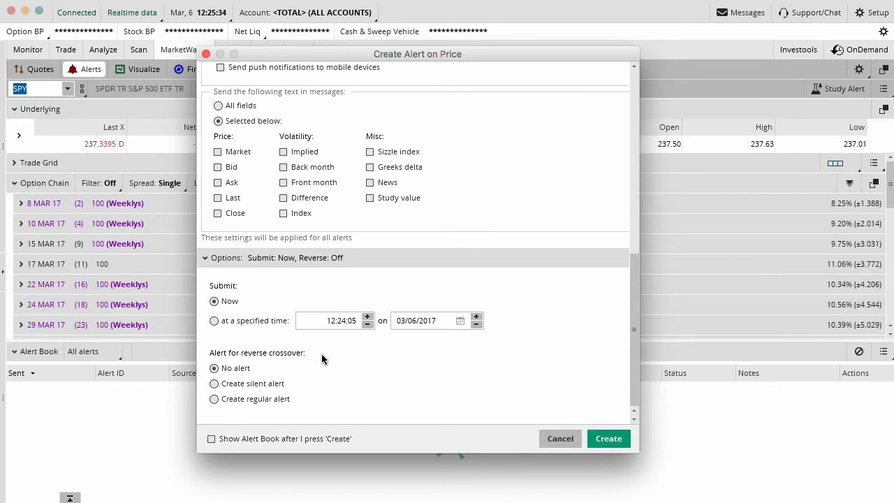
pyautogui.click(214, 398)
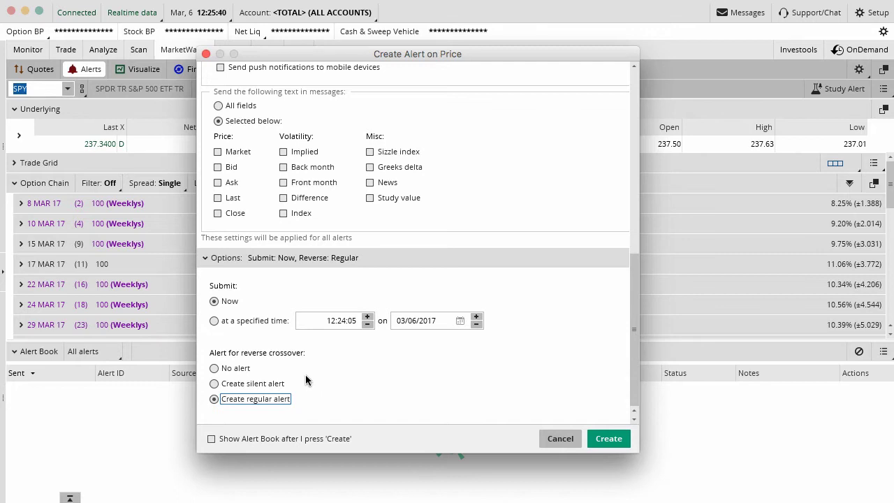
pyautogui.click(214, 320)
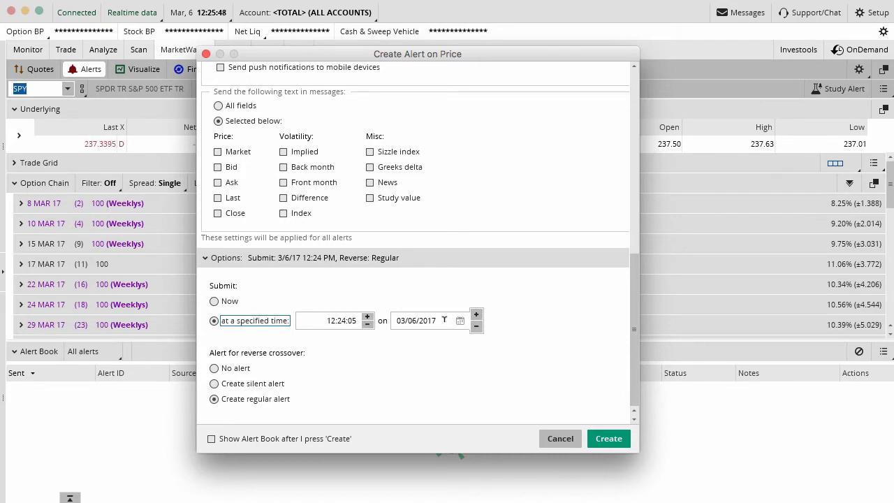
pyautogui.click(215, 370)
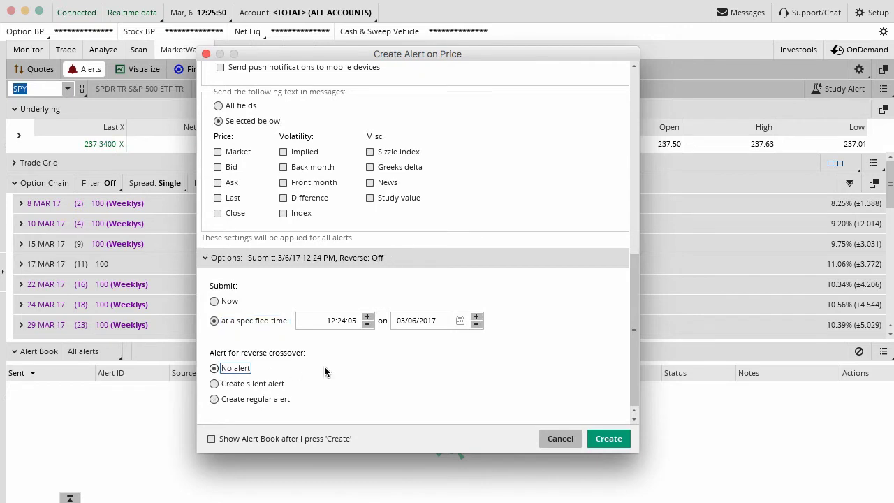
pyautogui.scroll(10, 324, 366)
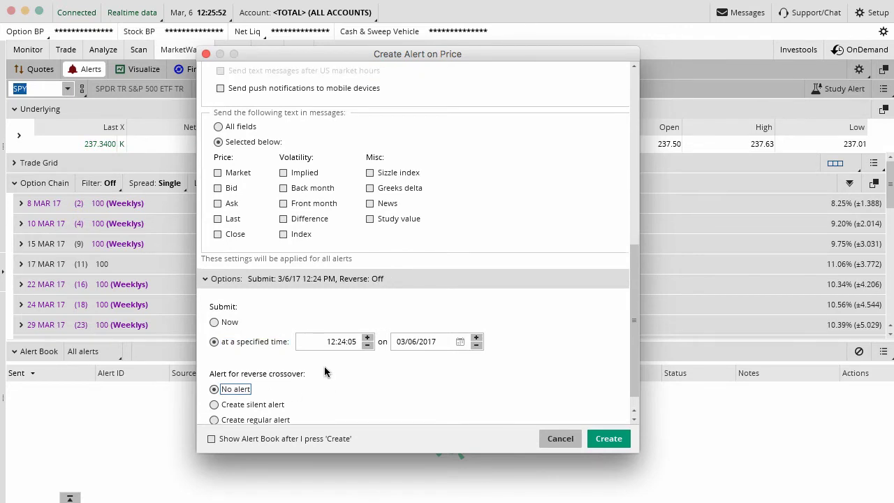
pyautogui.scroll(3, 324, 366)
pyautogui.scroll(-1, 280, 332)
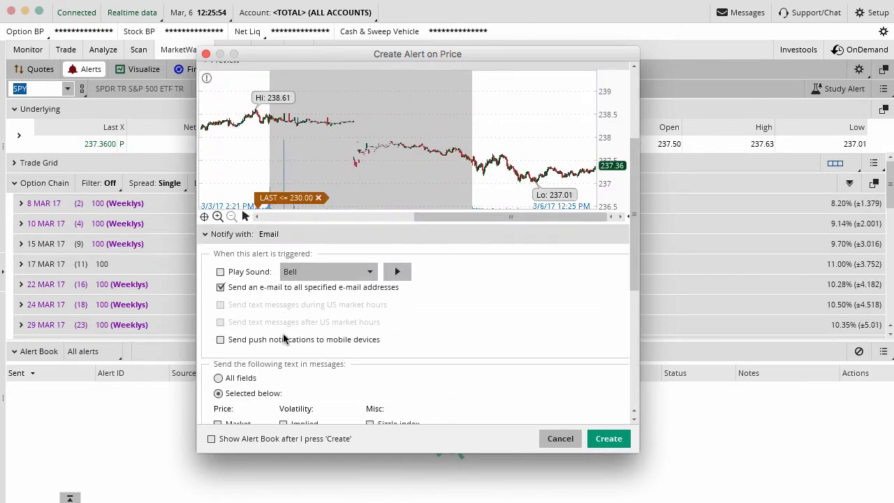
pyautogui.scroll(-12, 269, 299)
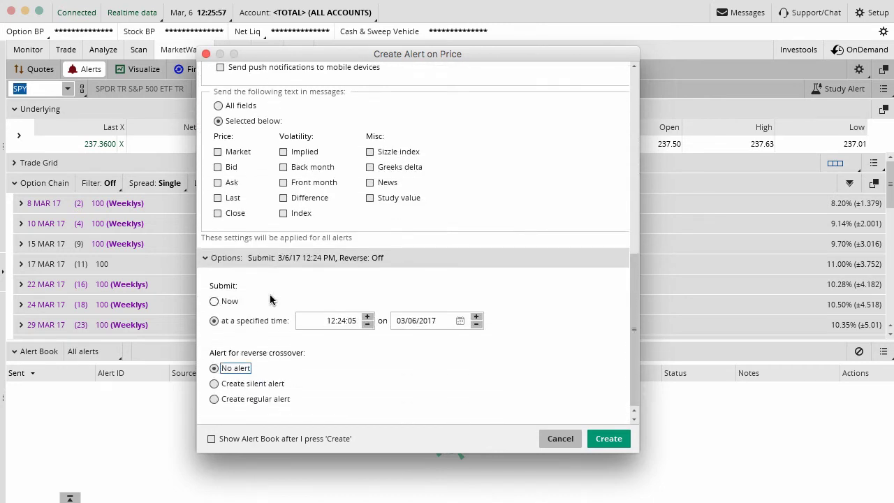
pyautogui.click(214, 301)
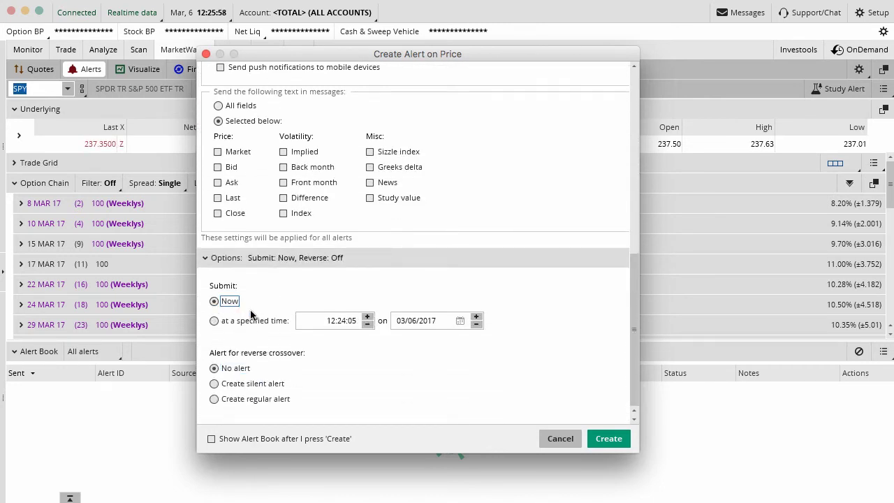
pyautogui.click(610, 440)
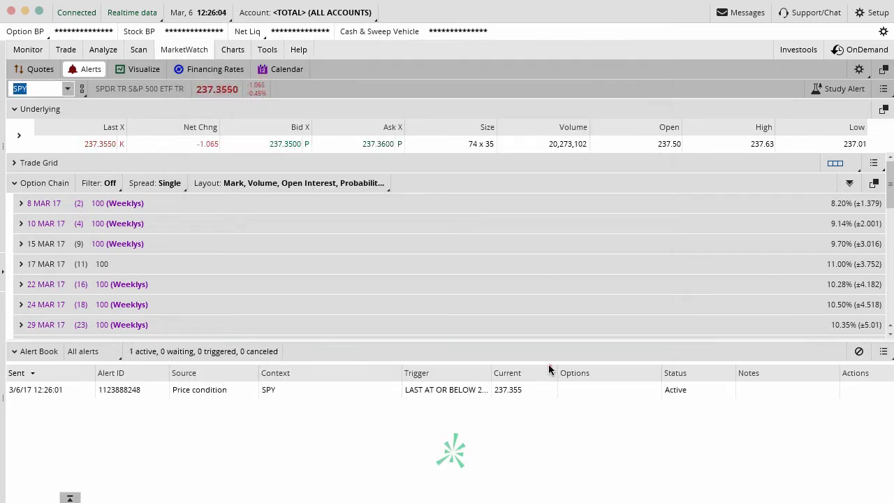
# - Highlight the SPY alert's Active status in the Alert Book
pyautogui.moveTo(548, 364)
pyautogui.mouseDown()
pyautogui.moveTo(26, 358)
pyautogui.moveTo(6, 399)
pyautogui.moveTo(752, 405)
pyautogui.moveTo(638, 355)
pyautogui.moveTo(541, 366)
pyautogui.mouseUp()
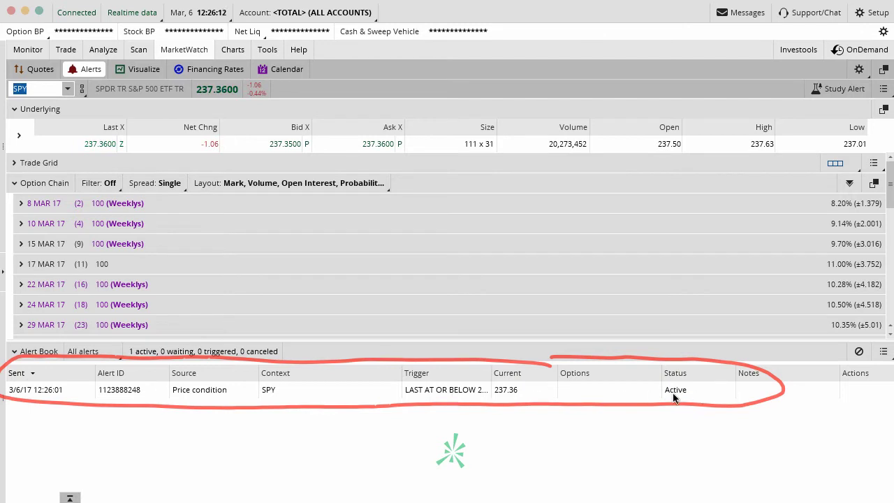
pyautogui.moveTo(658, 395); pyautogui.dragTo(696, 397)
pyautogui.moveTo(285, 253); pyautogui.dragTo(239, 347)
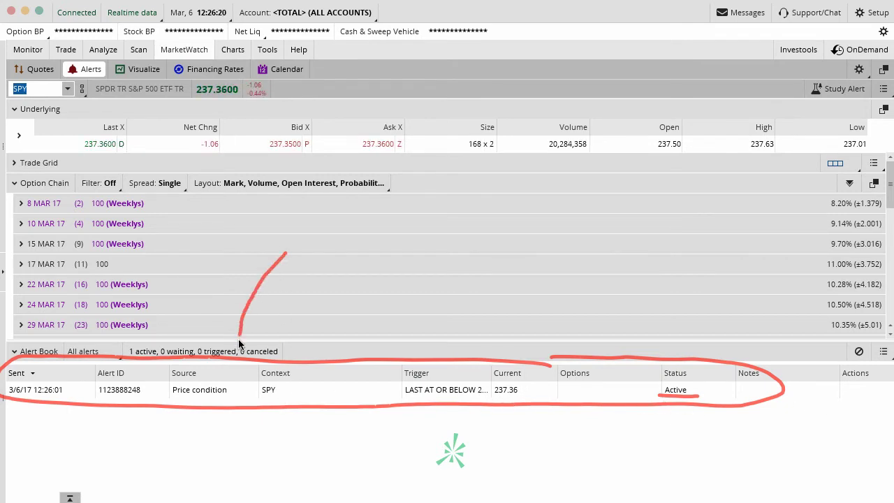
pyautogui.moveTo(230, 314); pyautogui.dragTo(241, 349)
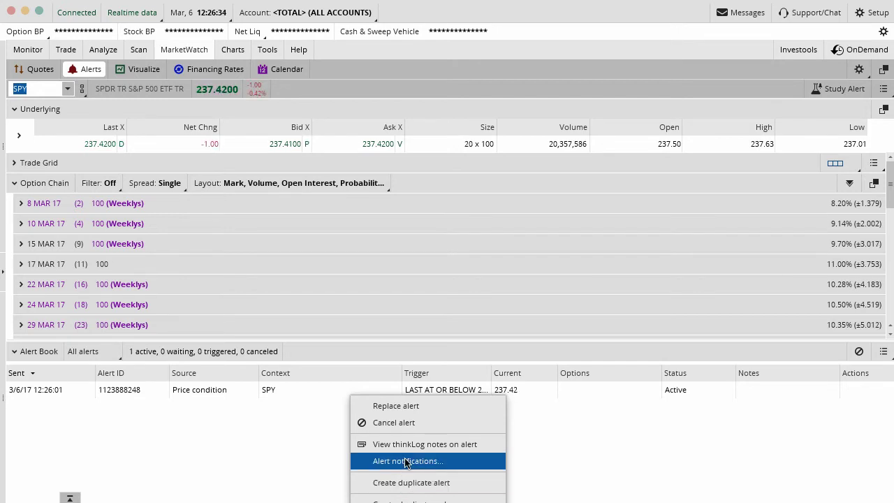
# - Cancel the SPY LAST ≤ 230 alert from its context menu, then cancel all active alerts
pyautogui.click(407, 461)
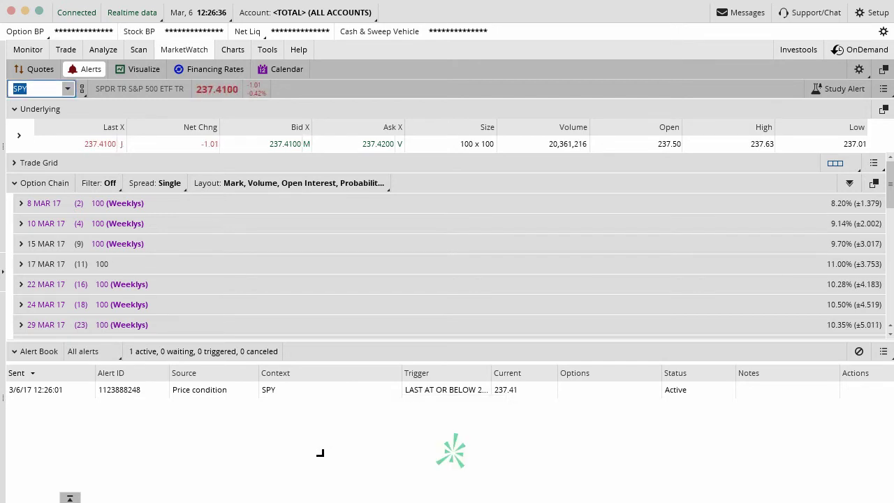
pyautogui.rightClick(333, 390)
pyautogui.click(347, 421)
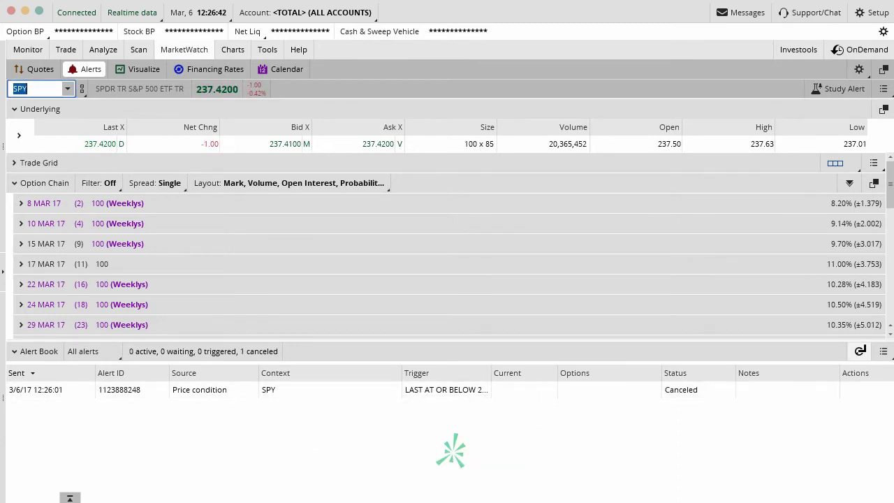
pyautogui.click(858, 351)
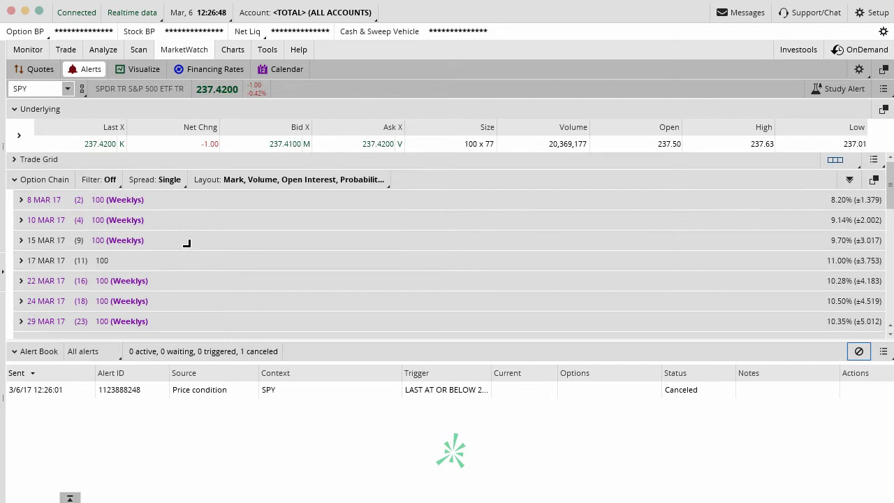
# - Expand the 21 APR 17 expiration in the SPY option chain
pyautogui.scroll(-2, 186, 243)
pyautogui.scroll(-3, 187, 242)
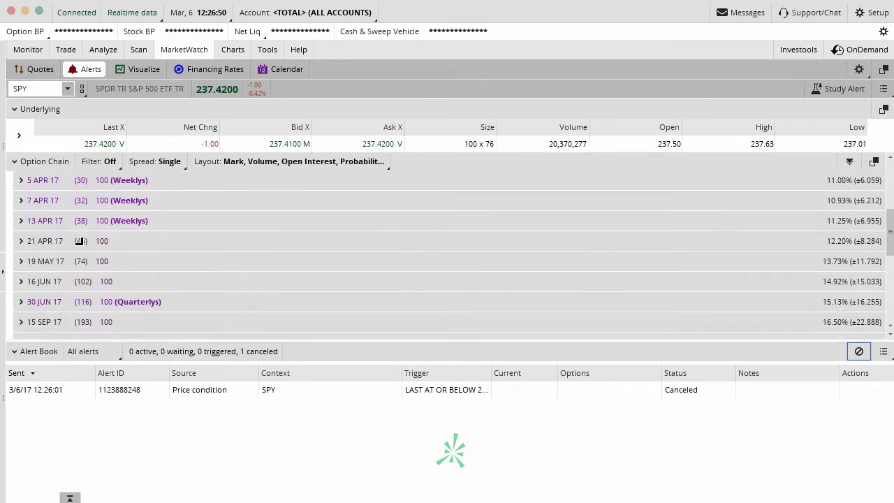
pyautogui.click(43, 242)
pyautogui.scroll(-3, 353, 255)
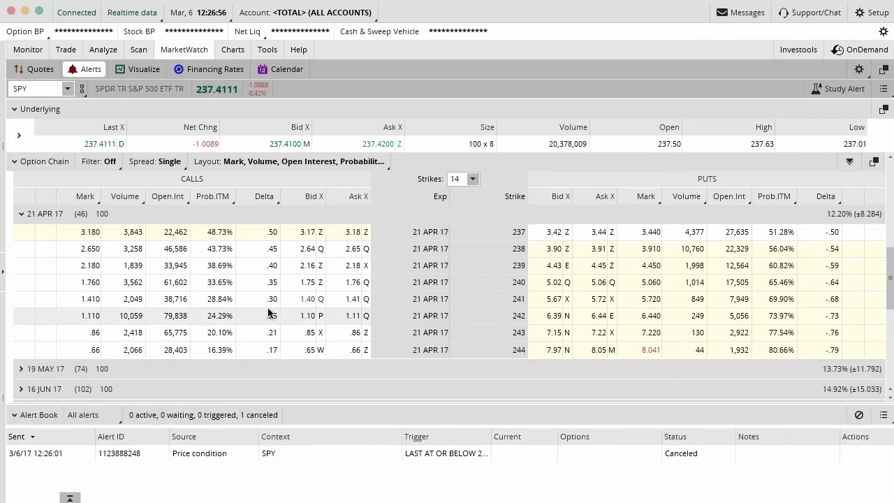
pyautogui.scroll(-1, 265, 301)
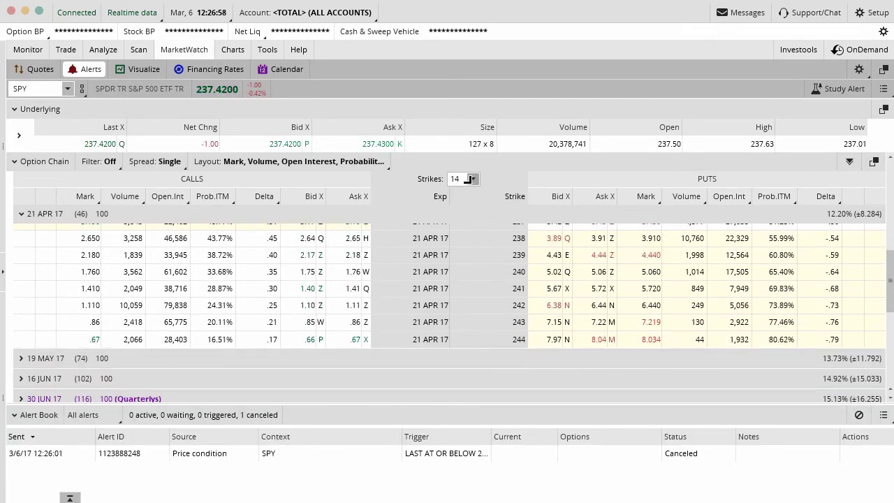
# - Show ALL strikes and select the 245 strike call
pyautogui.click(472, 179)
pyautogui.click(458, 301)
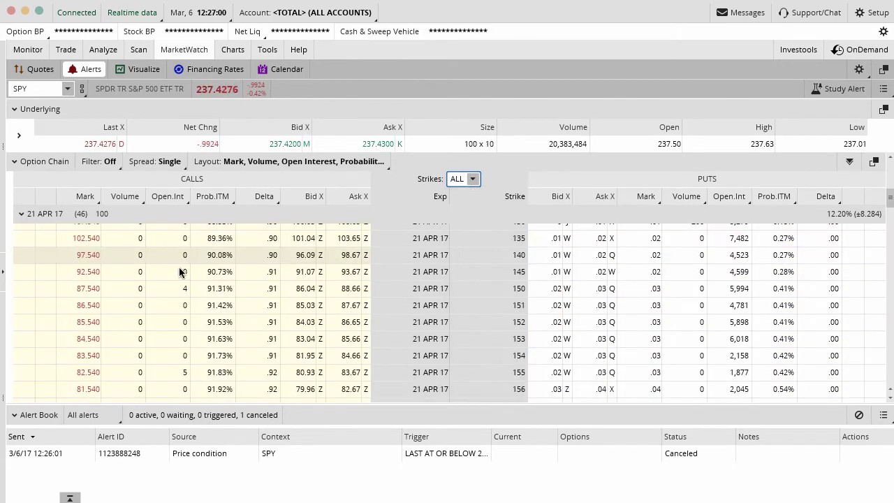
pyautogui.scroll(-13, 180, 272)
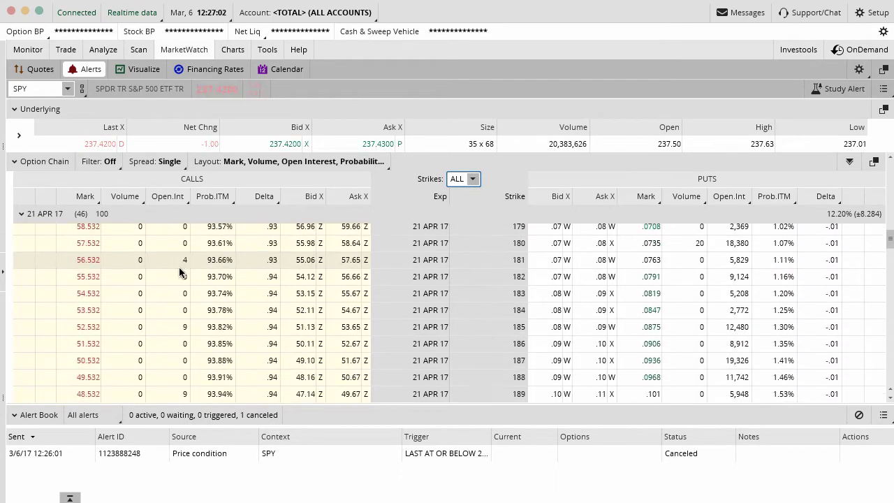
pyautogui.scroll(-18, 179, 272)
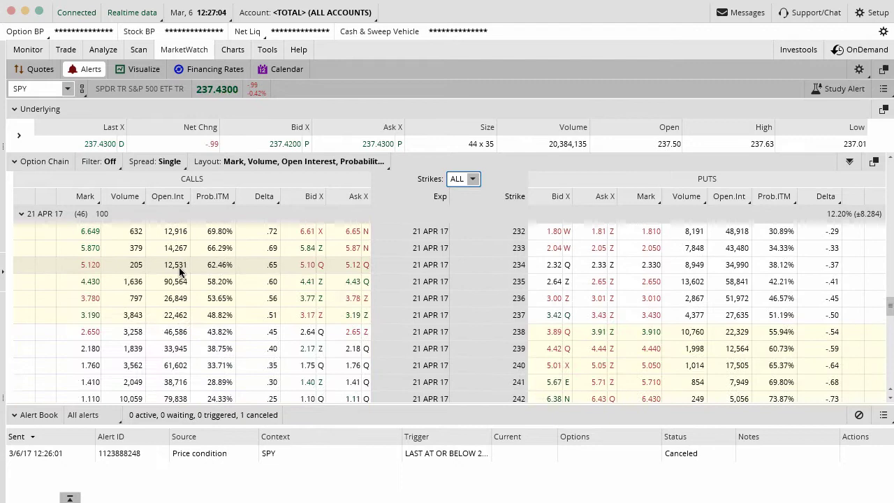
pyautogui.scroll(3, 180, 271)
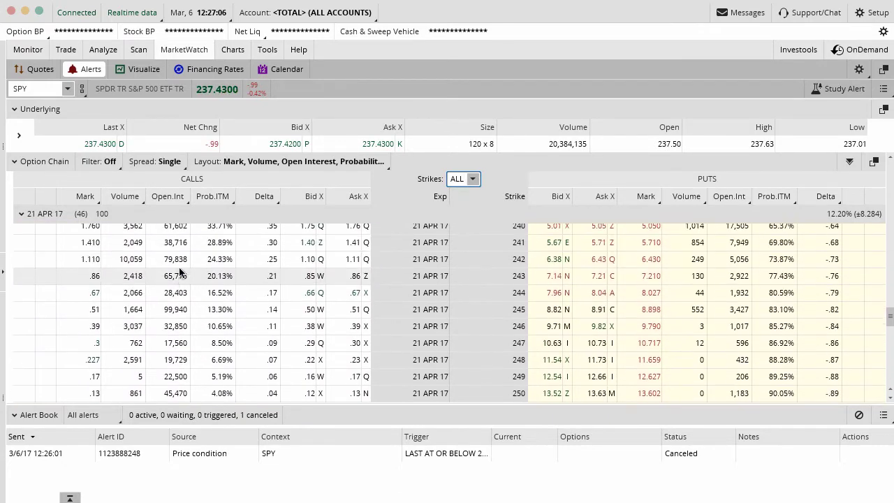
pyautogui.scroll(1, 180, 271)
pyautogui.click(219, 327)
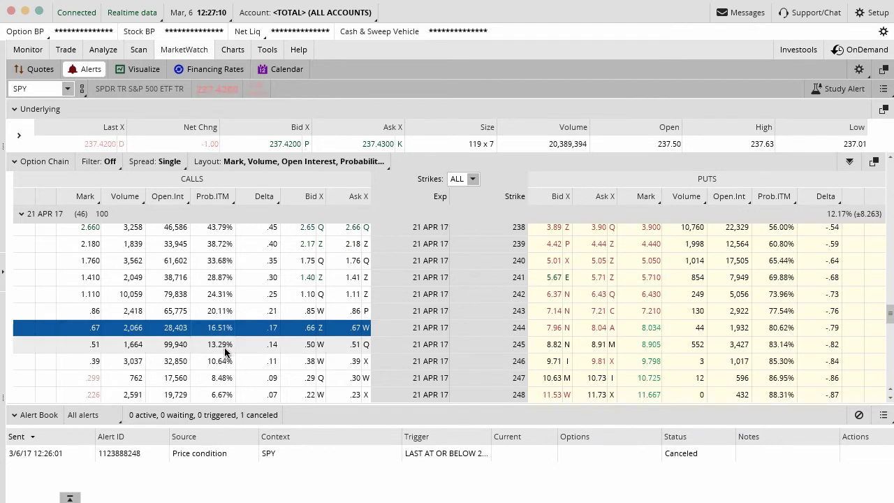
pyautogui.click(473, 344)
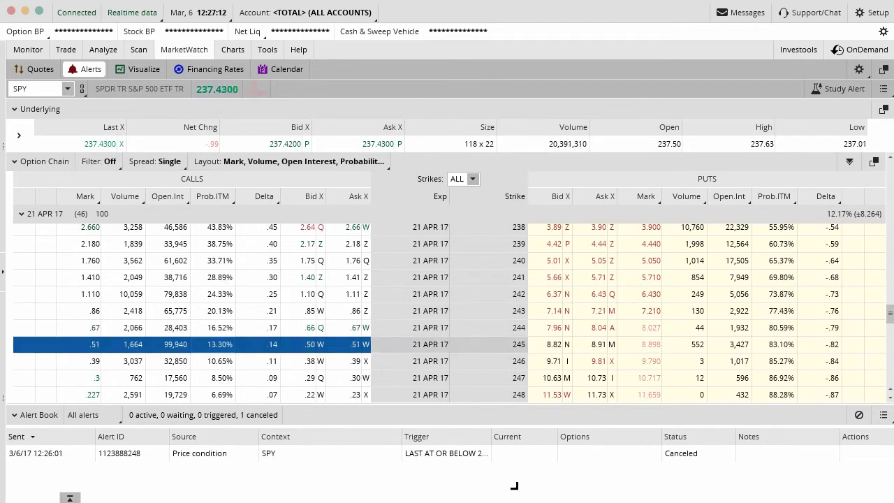
pyautogui.moveTo(370, 333)
pyautogui.mouseDown()
pyautogui.moveTo(98, 333)
pyautogui.moveTo(120, 356)
pyautogui.moveTo(328, 357)
pyautogui.moveTo(372, 333)
pyautogui.mouseUp()
pyautogui.moveTo(293, 261); pyautogui.dragTo(271, 334)
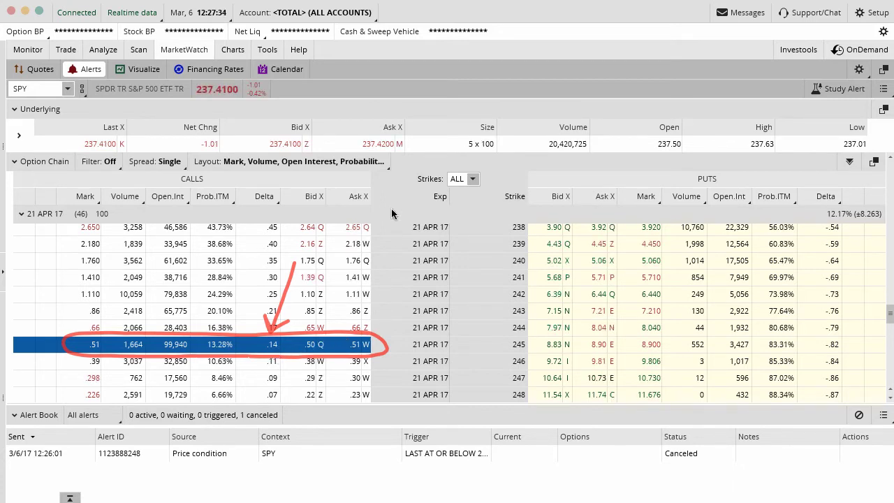
pyautogui.moveTo(384, 195)
pyautogui.mouseDown()
pyautogui.moveTo(380, 223)
pyautogui.moveTo(399, 191)
pyautogui.moveTo(416, 215)
pyautogui.mouseUp()
pyautogui.moveTo(414, 198)
pyautogui.mouseDown()
pyautogui.moveTo(401, 215)
pyautogui.moveTo(466, 204)
pyautogui.moveTo(482, 221)
pyautogui.mouseUp()
pyautogui.click(473, 212)
pyautogui.moveTo(505, 190); pyautogui.dragTo(501, 194)
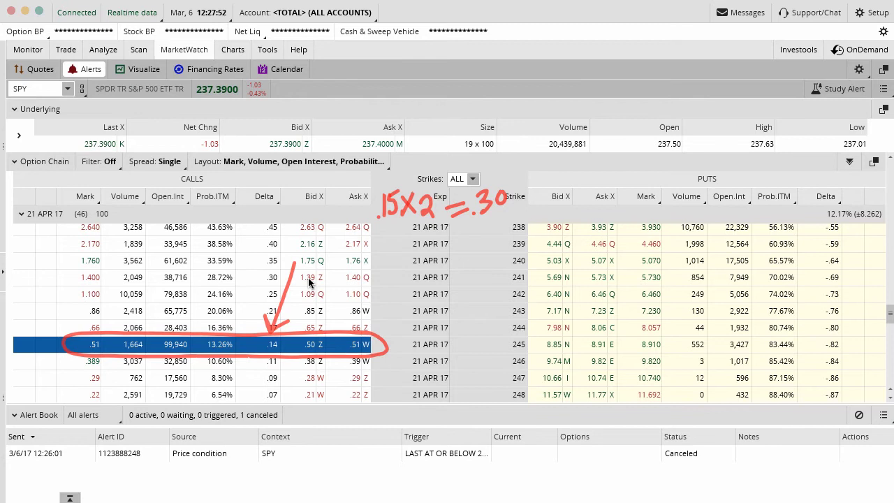
pyautogui.moveTo(294, 260)
pyautogui.mouseDown()
pyautogui.moveTo(398, 249)
pyautogui.moveTo(479, 221)
pyautogui.mouseUp()
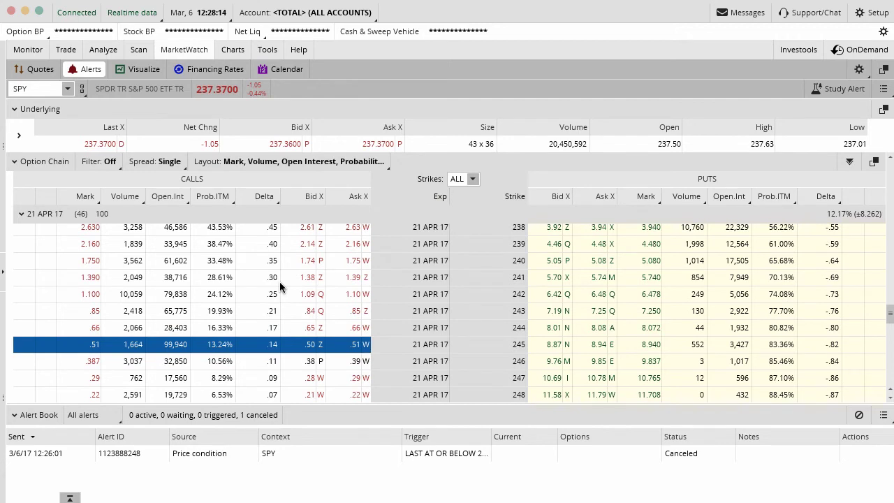
# - Create an alert on the SPY 21 APR 17 245 call that triggers when DELTA is at or above .30
pyautogui.rightClick(257, 347)
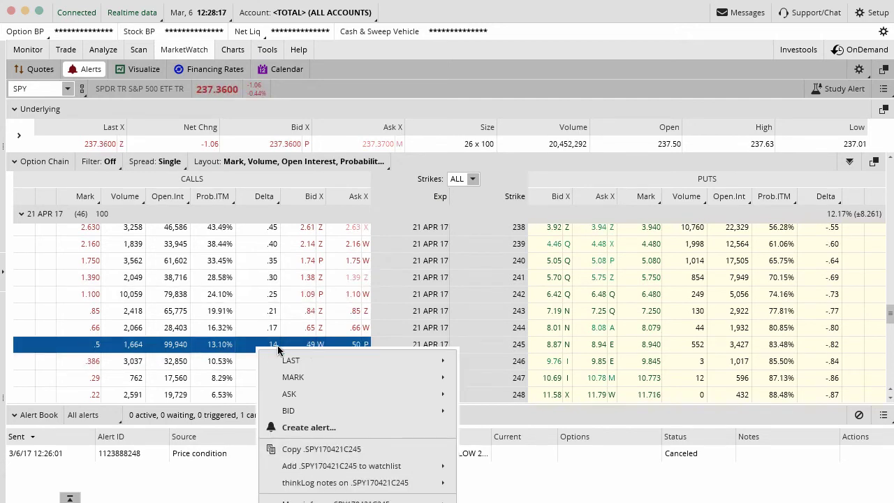
pyautogui.click(308, 427)
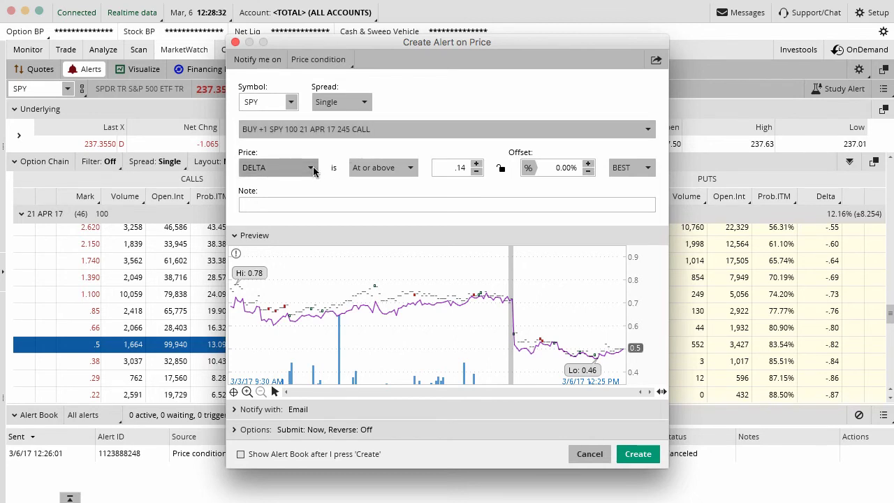
pyautogui.click(468, 171)
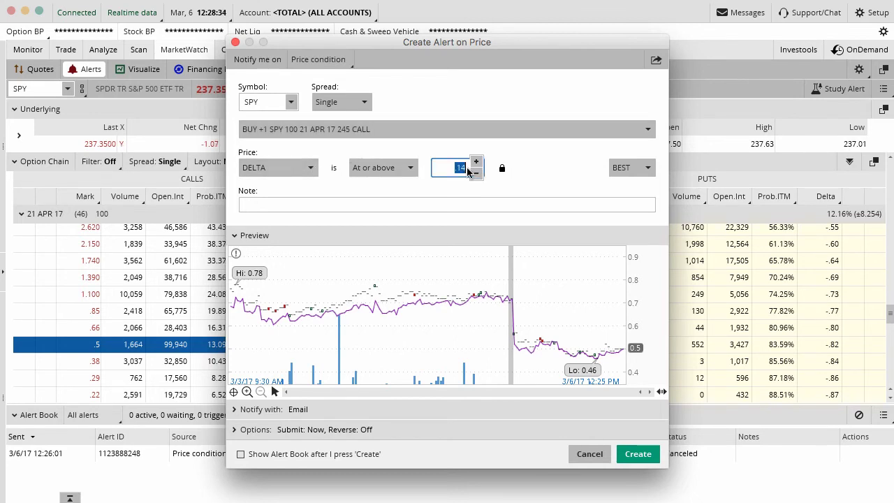
pyautogui.write('.30')
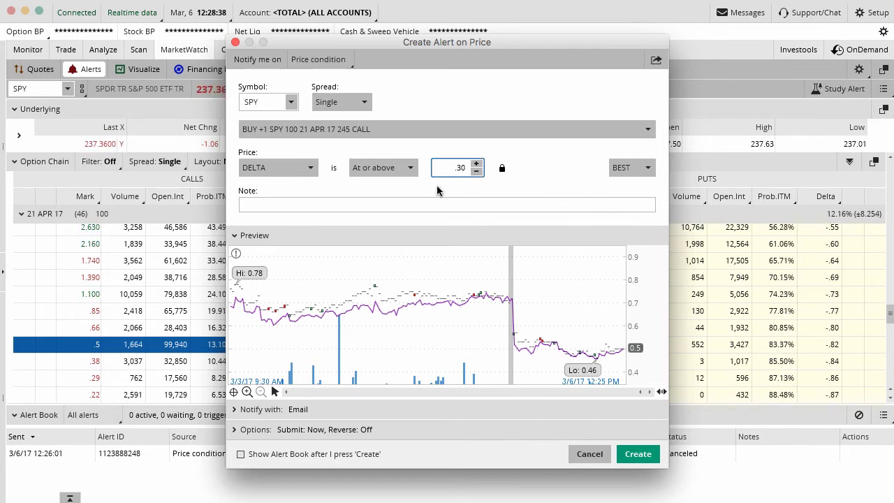
pyautogui.press('Tab')
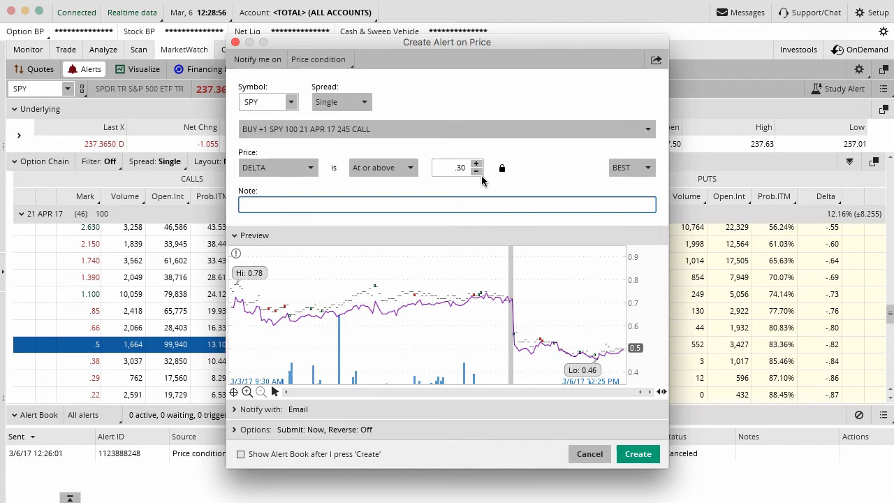
pyautogui.click(311, 169)
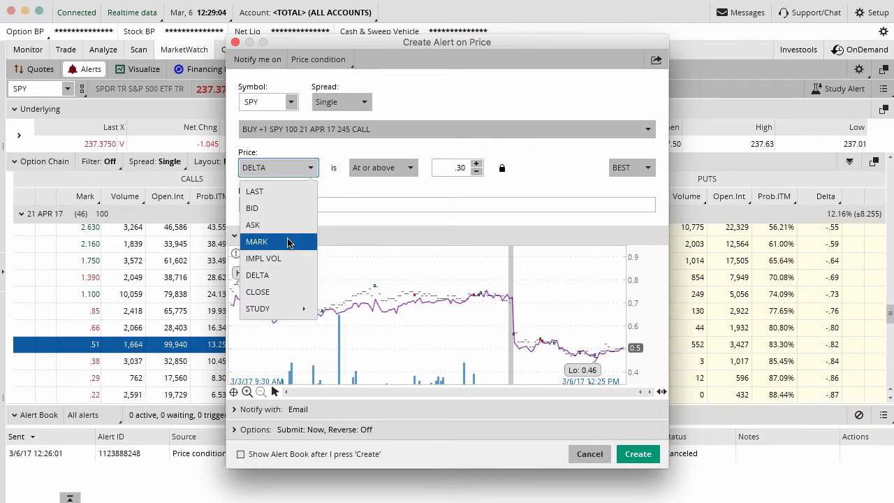
pyautogui.click(354, 198)
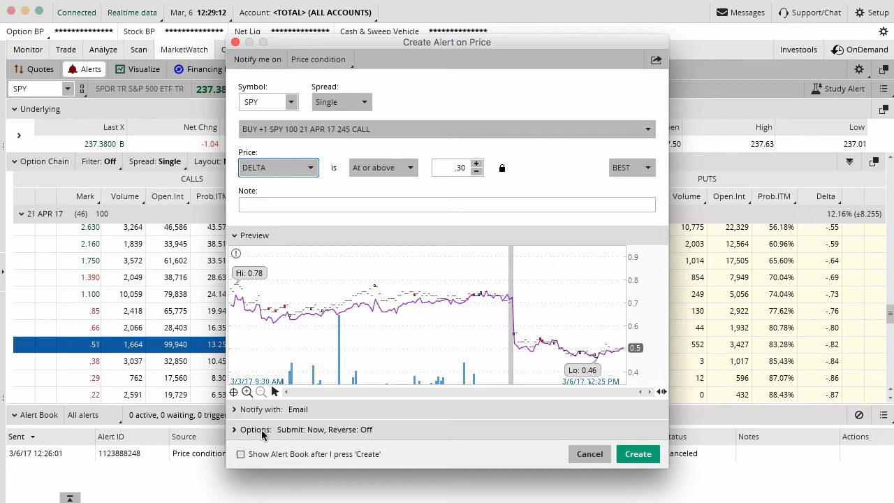
pyautogui.click(636, 455)
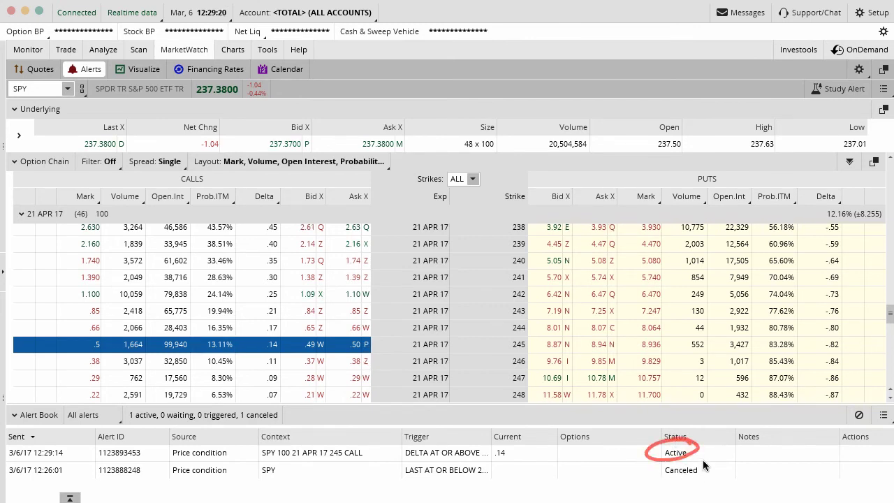
# - Cancel both the delta alert and the SPY LAST alert in the Alert Book, confirming with Yes
pyautogui.moveTo(703, 460)
pyautogui.mouseDown()
pyautogui.moveTo(664, 481)
pyautogui.moveTo(702, 461)
pyautogui.mouseUp()
pyautogui.moveTo(501, 433)
pyautogui.mouseDown()
pyautogui.moveTo(504, 445)
pyautogui.moveTo(534, 405)
pyautogui.mouseUp()
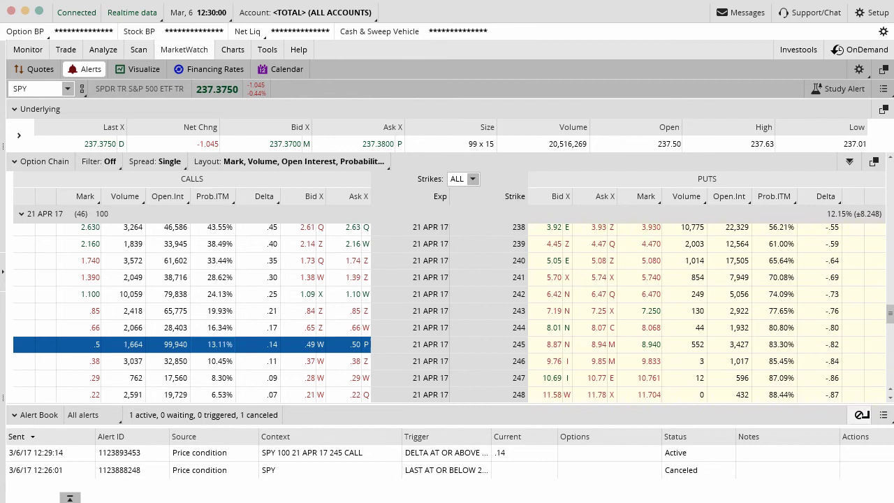
pyautogui.click(859, 414)
pyautogui.click(494, 496)
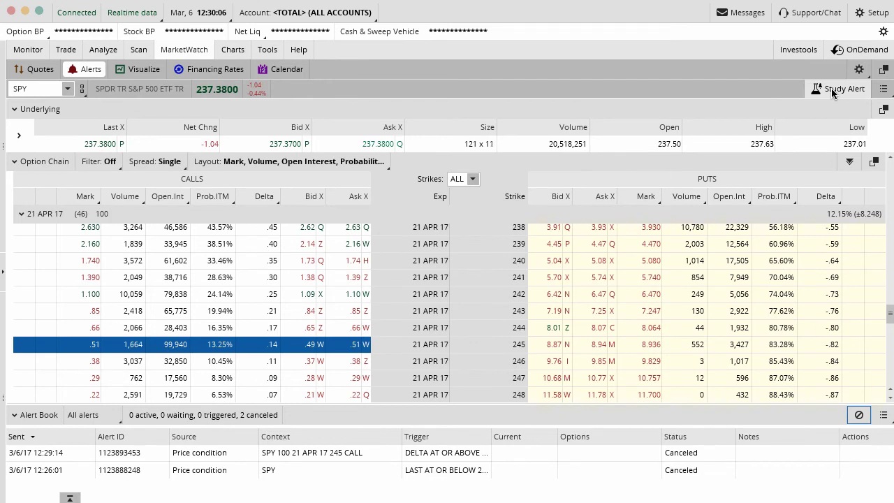
pyautogui.moveTo(665, 277); pyautogui.dragTo(817, 104)
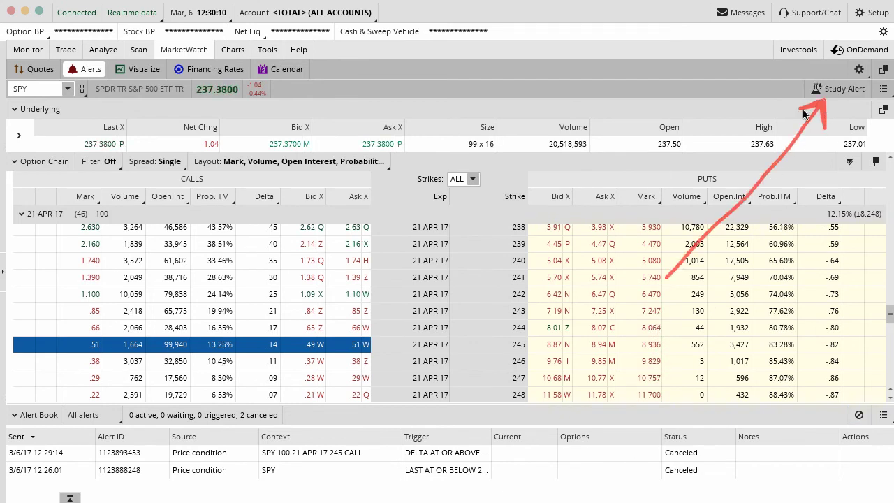
# - Bring up the Study Alerts dialog with its RSI condition and one-year SPY preview chart
pyautogui.click(838, 88)
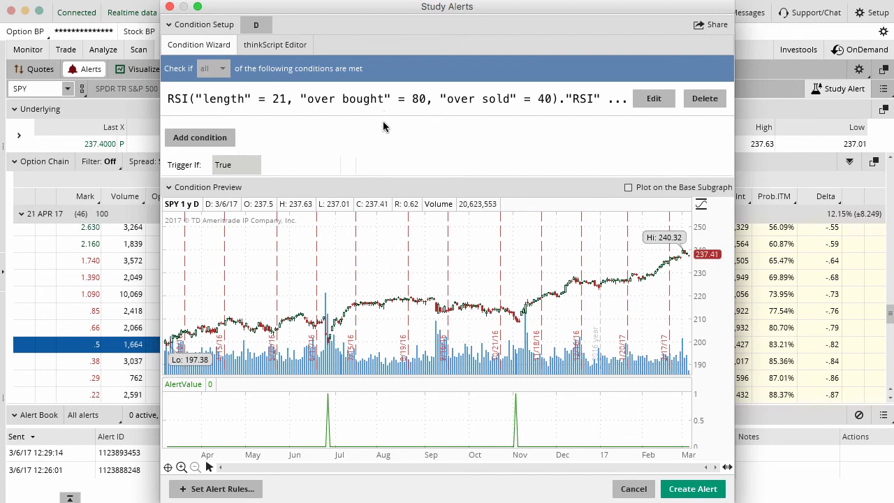
# - Cancel out of the Study Alerts dialog, leaving 2 canceled and 0 active alerts
pyautogui.click(632, 489)
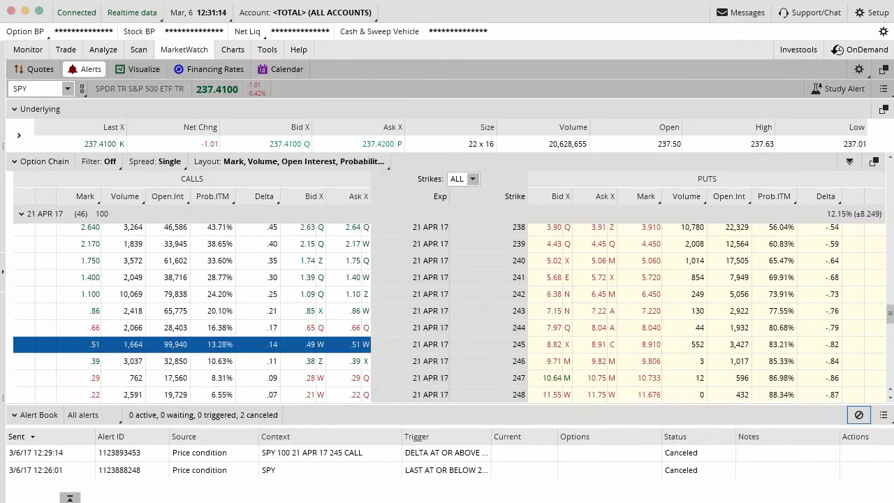